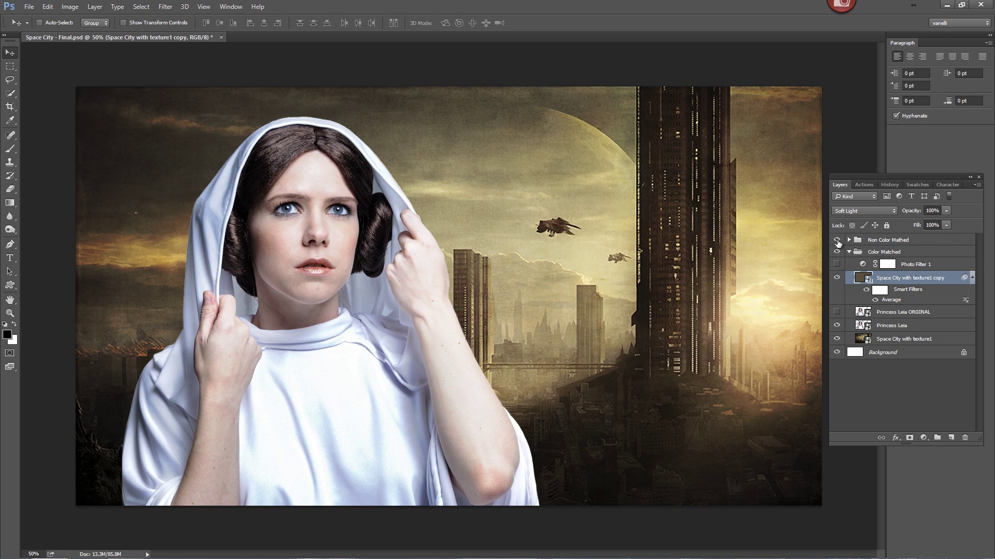
Step: Hide the 'Non Color Mathed' group in the Layers panel
click(837, 240)
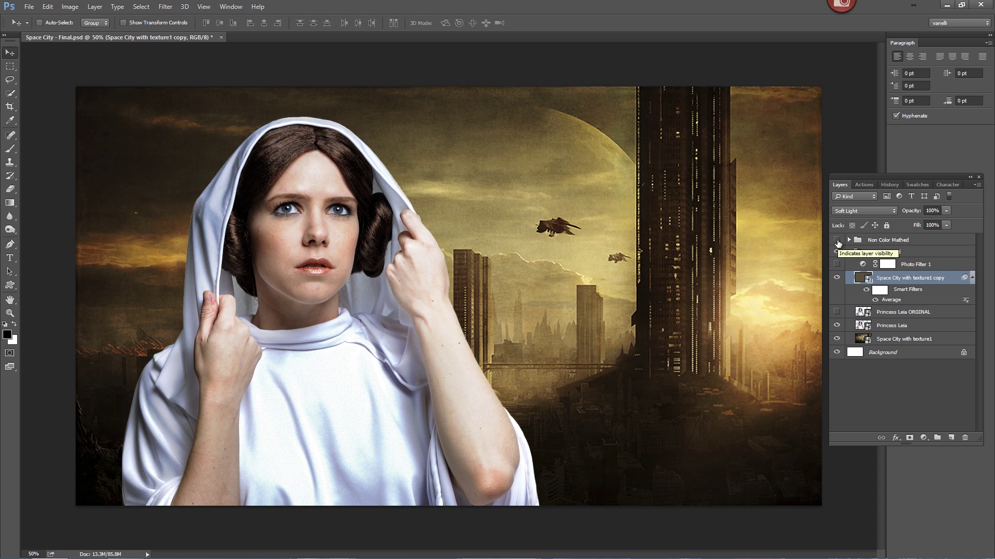
Step: Compare by toggling the city and original Leia layers, restore the texture copy, and preview Average blur
click(837, 277)
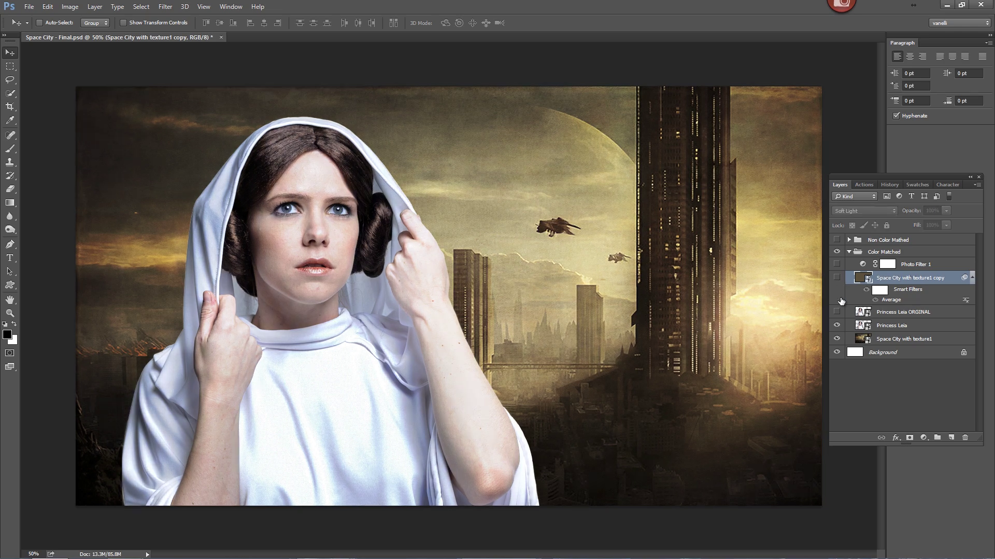
click(838, 338)
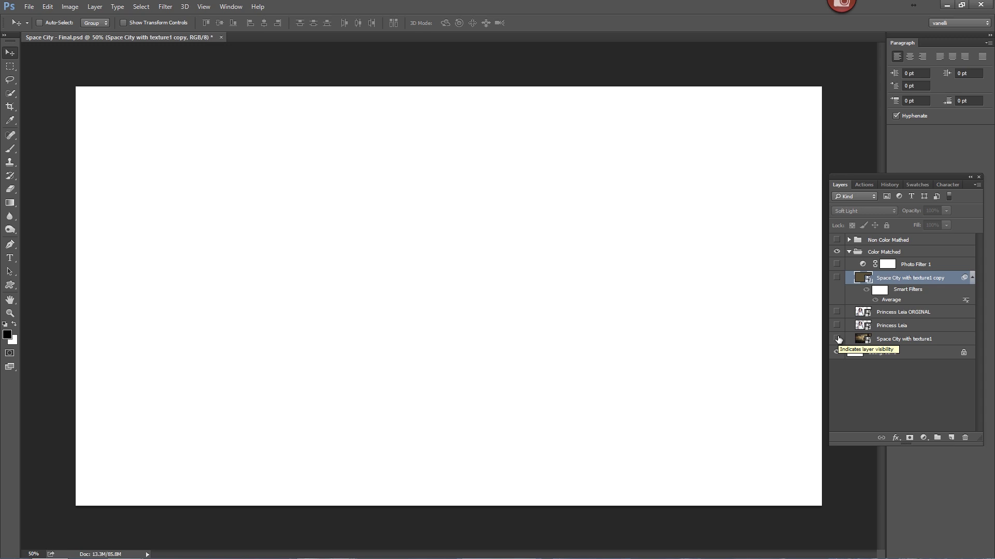
click(839, 340)
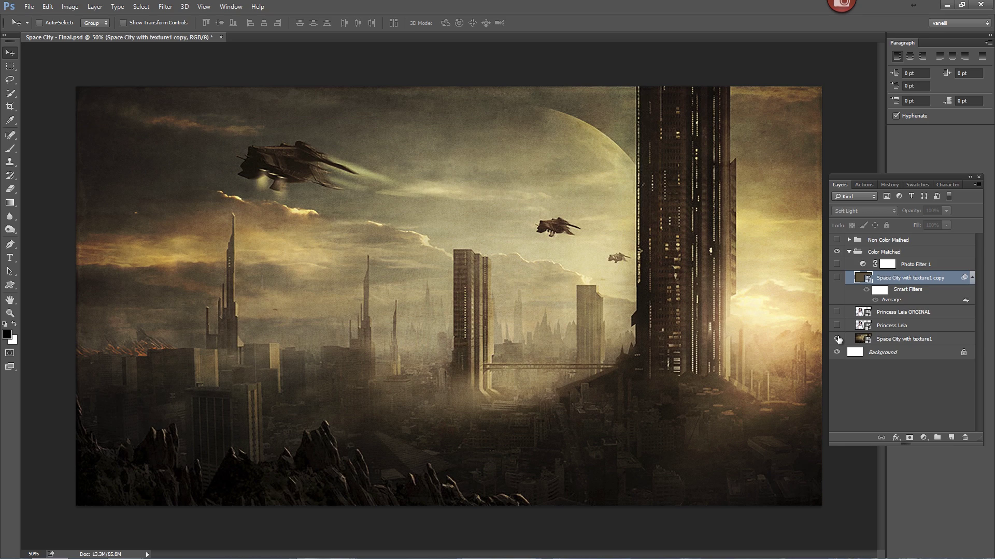
click(837, 312)
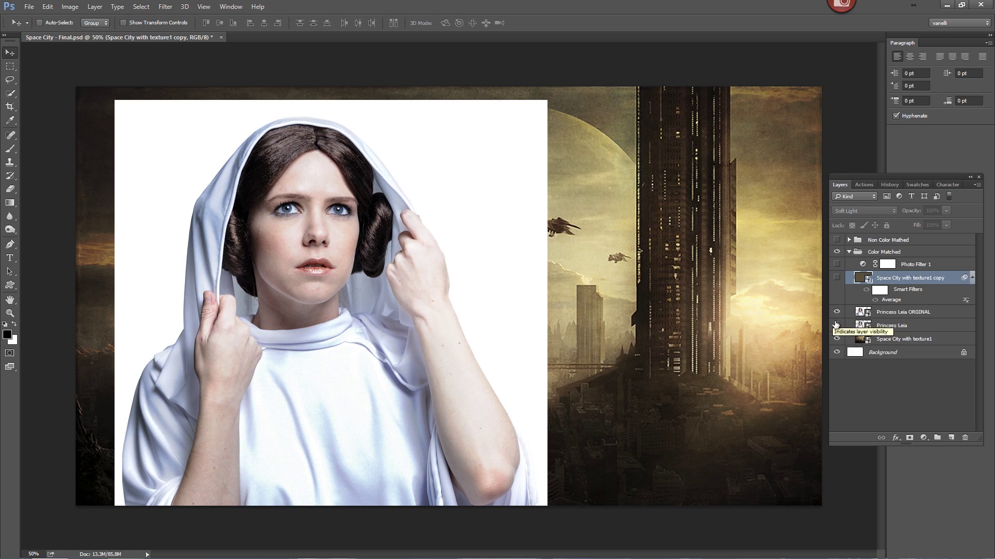
click(836, 313)
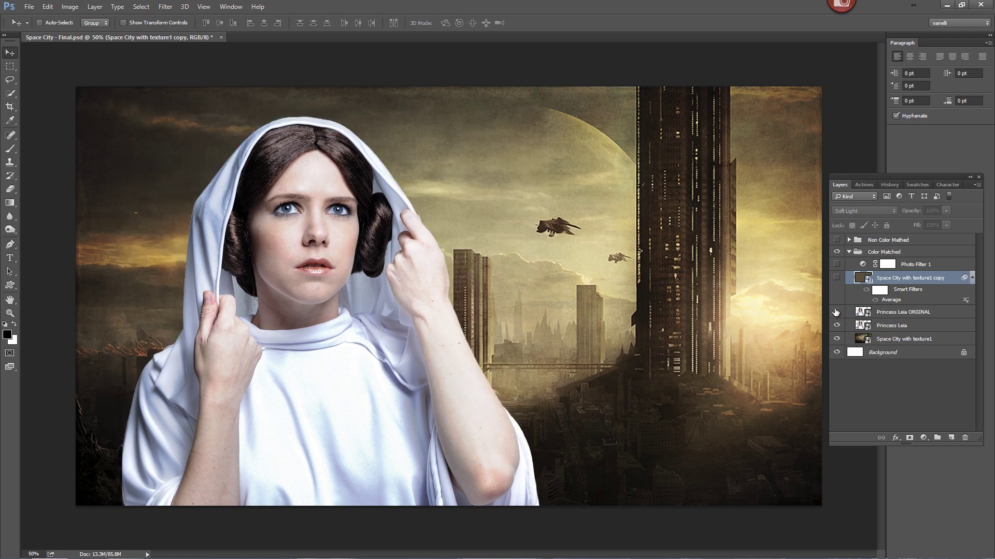
click(837, 277)
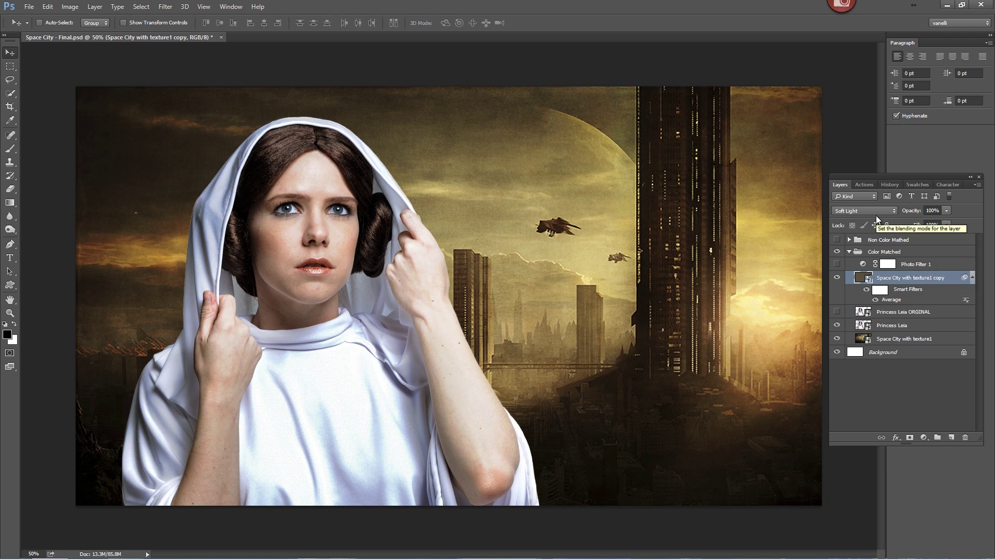
click(165, 7)
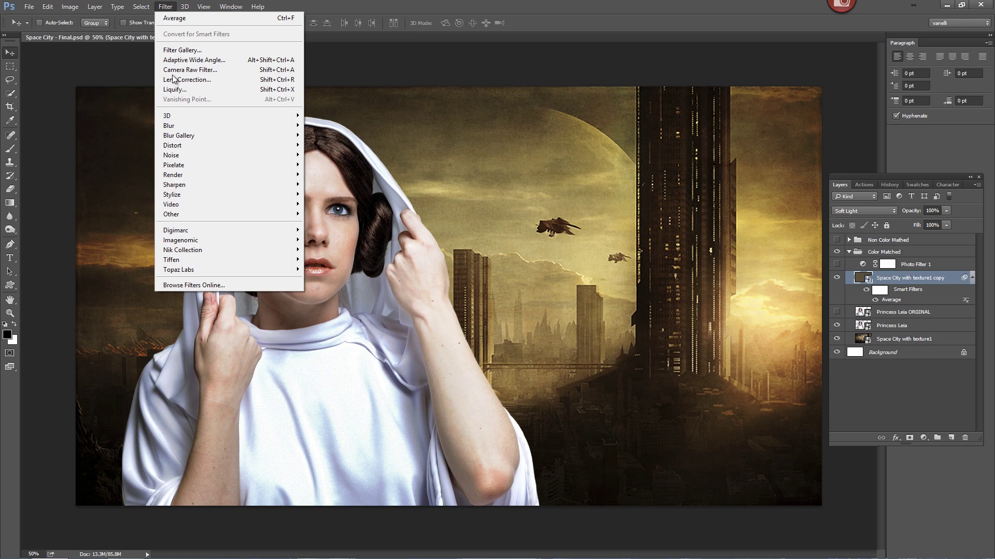
mouse_move(202, 125)
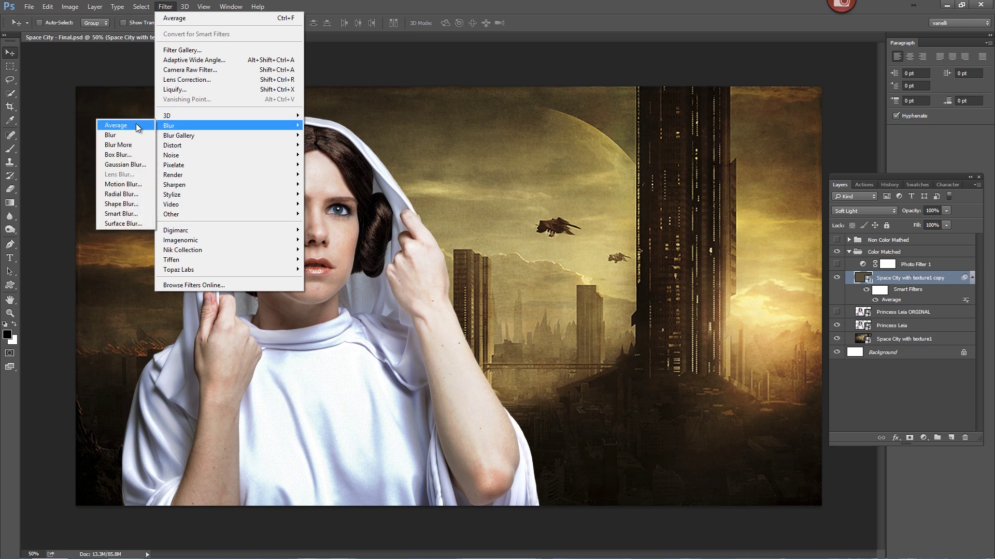
click(467, 53)
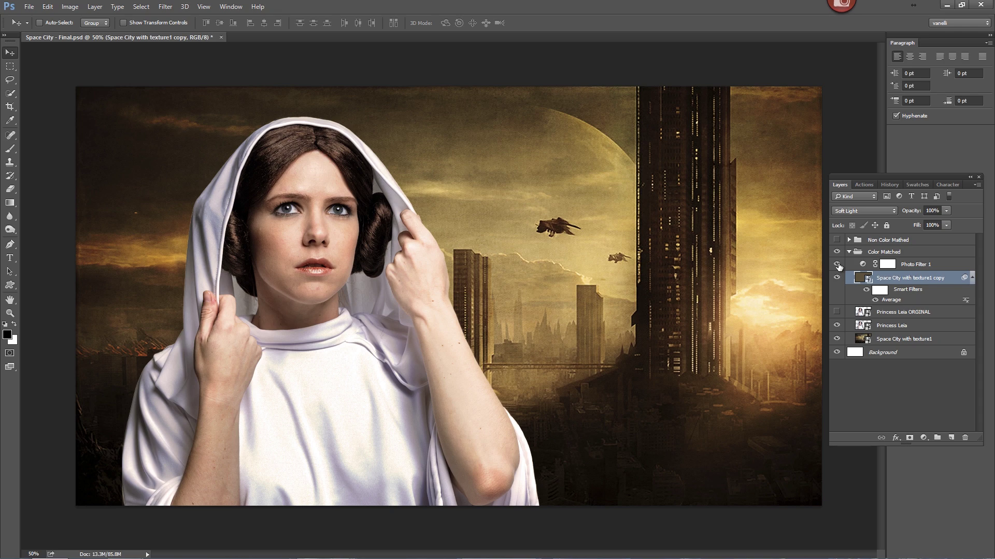
Step: Create Untitled-1 at 16 × 9 inches and 180 ppi with the Adobe RGB (1998) profile
click(29, 6)
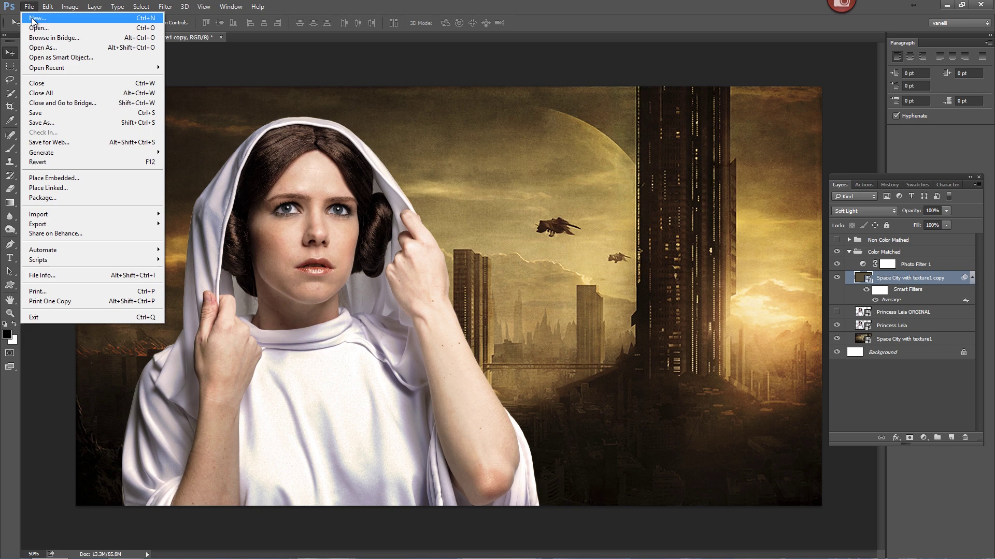
click(34, 21)
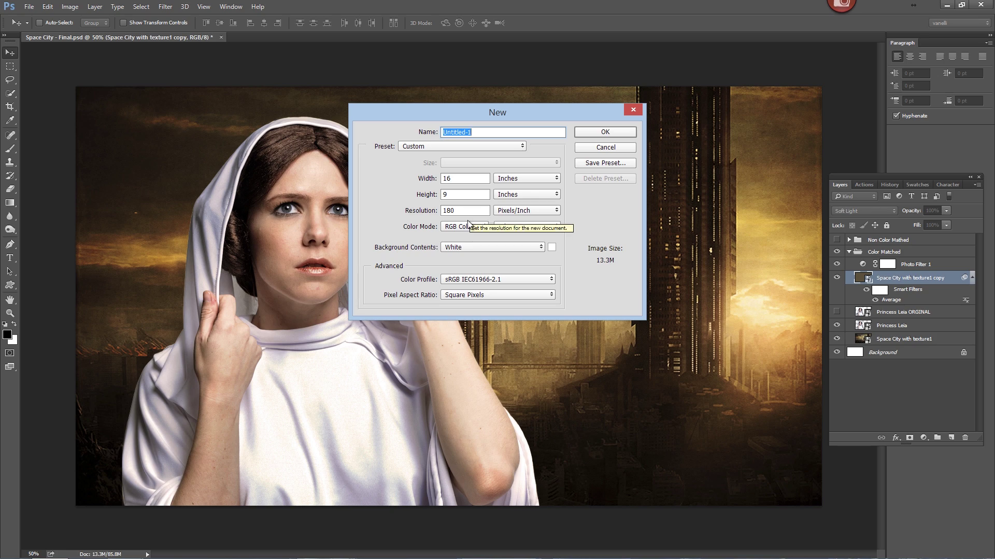
click(482, 279)
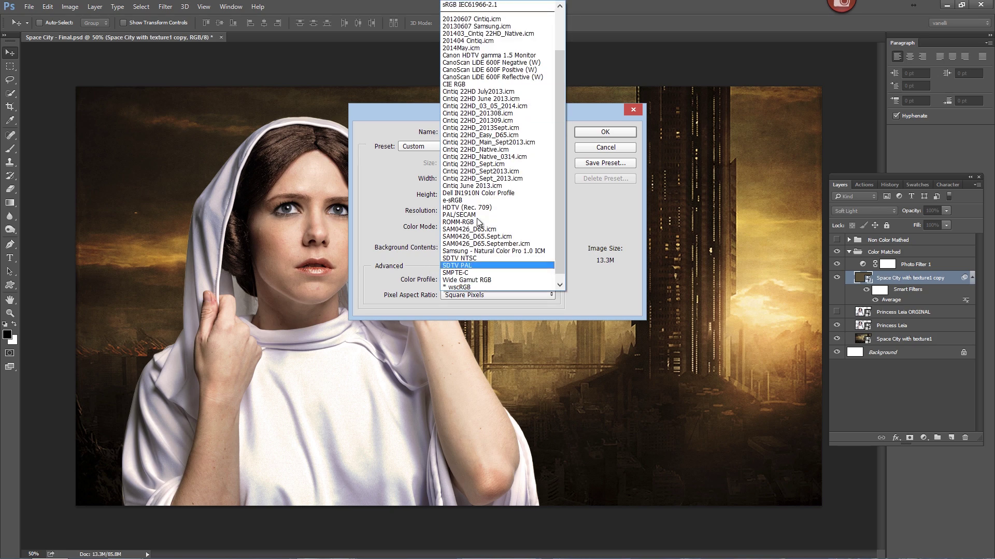
scroll(483, 40, up, 3)
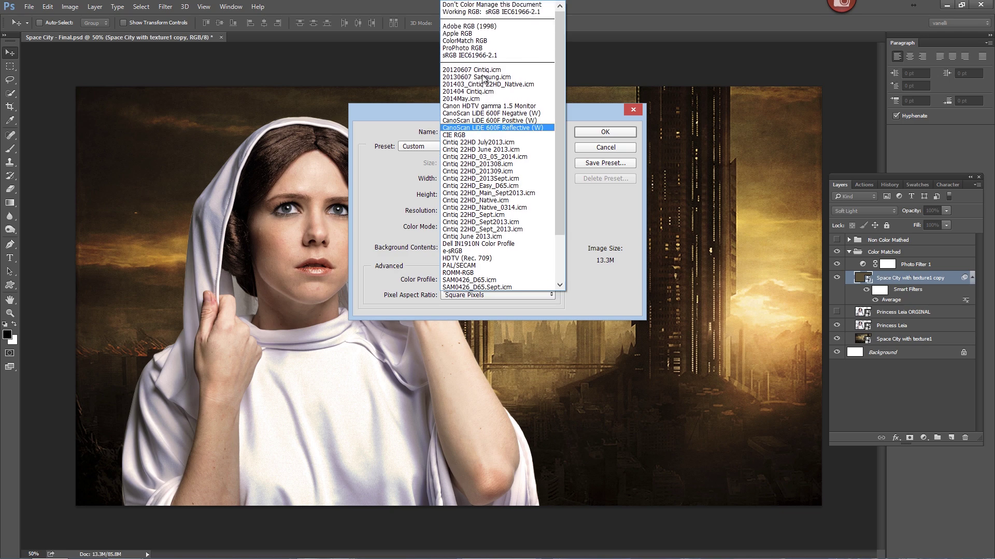
click(485, 25)
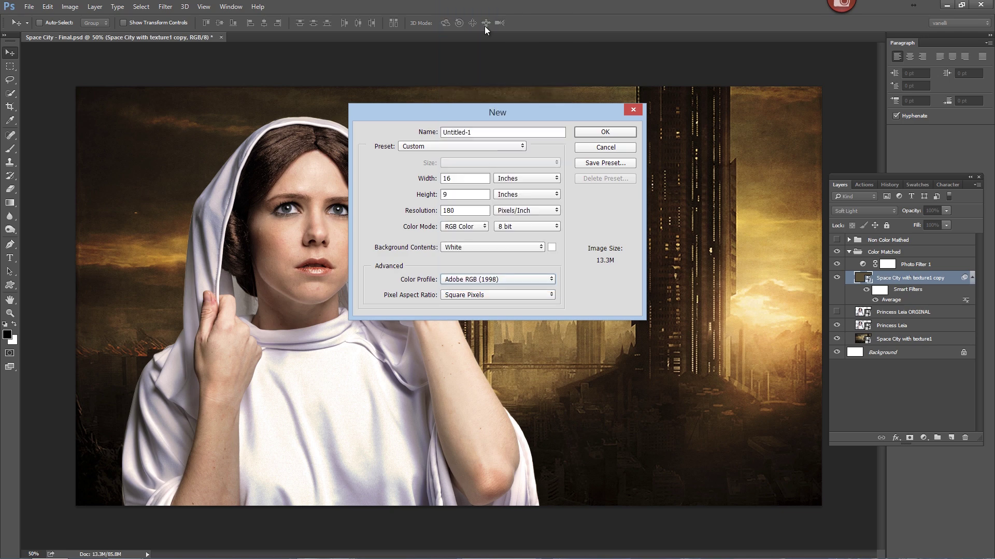
click(592, 133)
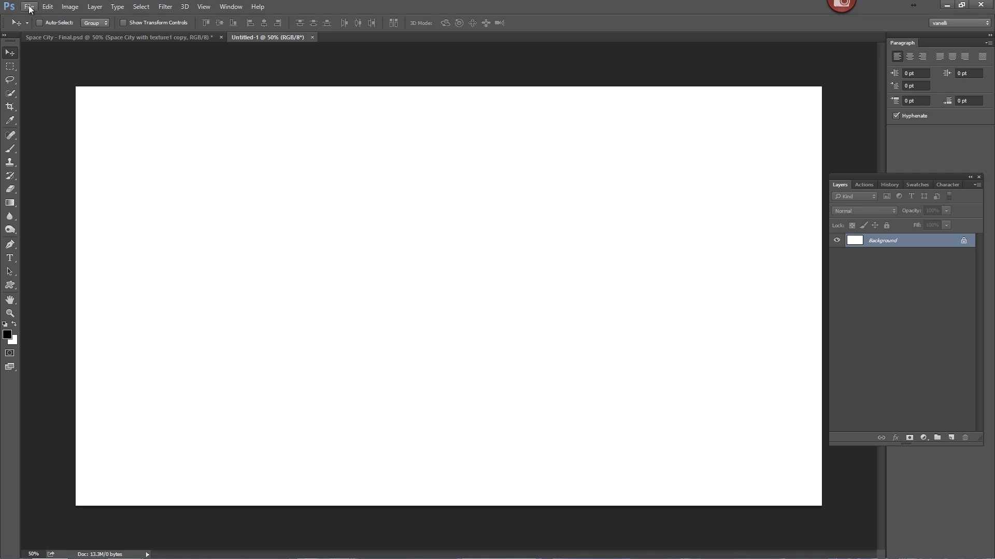
Step: Place Embedded the 'Space City with texture' file and commit it across the canvas
click(30, 9)
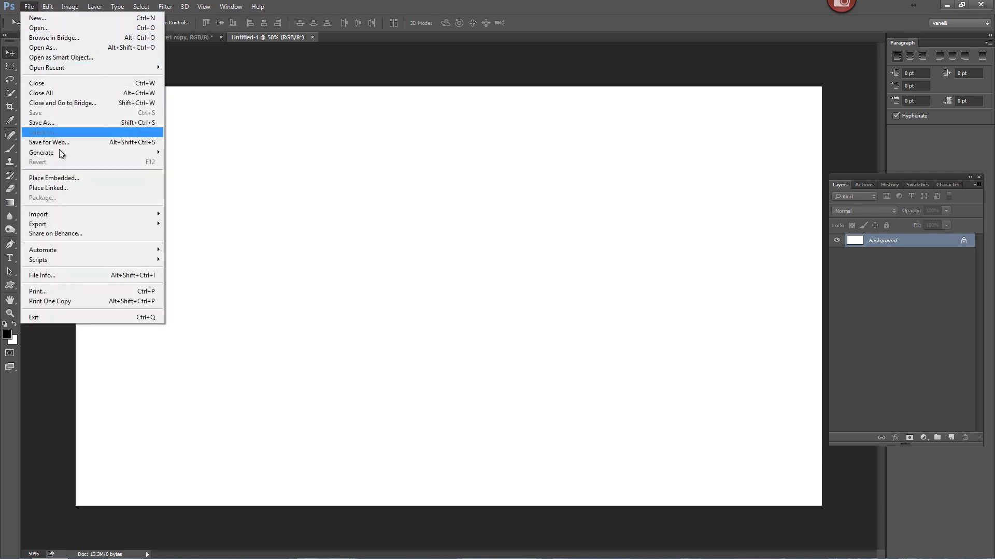
click(70, 179)
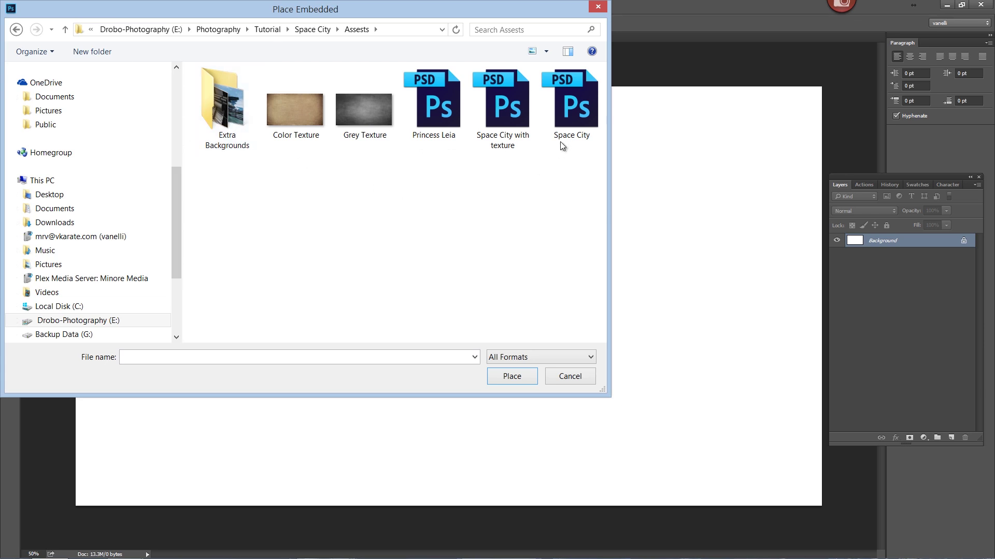
click(511, 111)
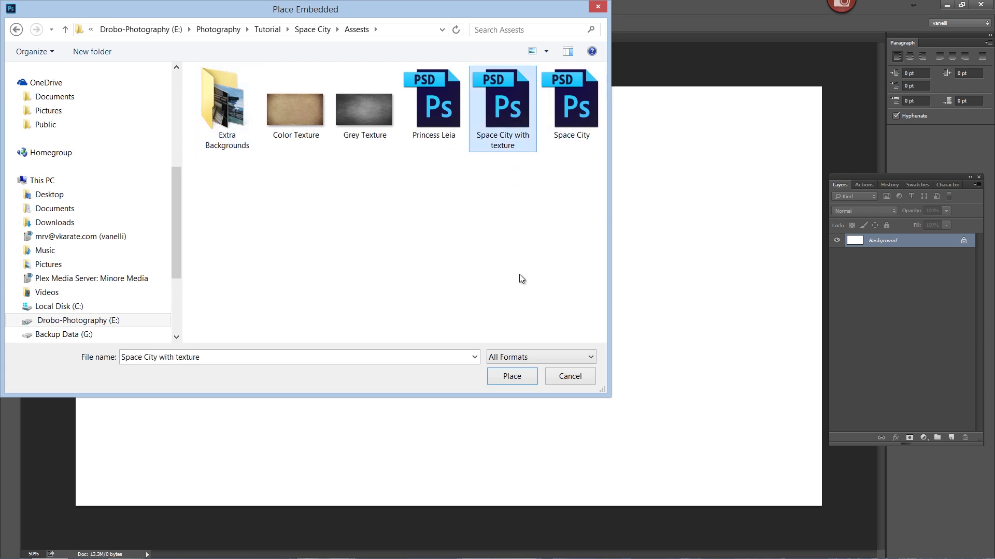
click(509, 378)
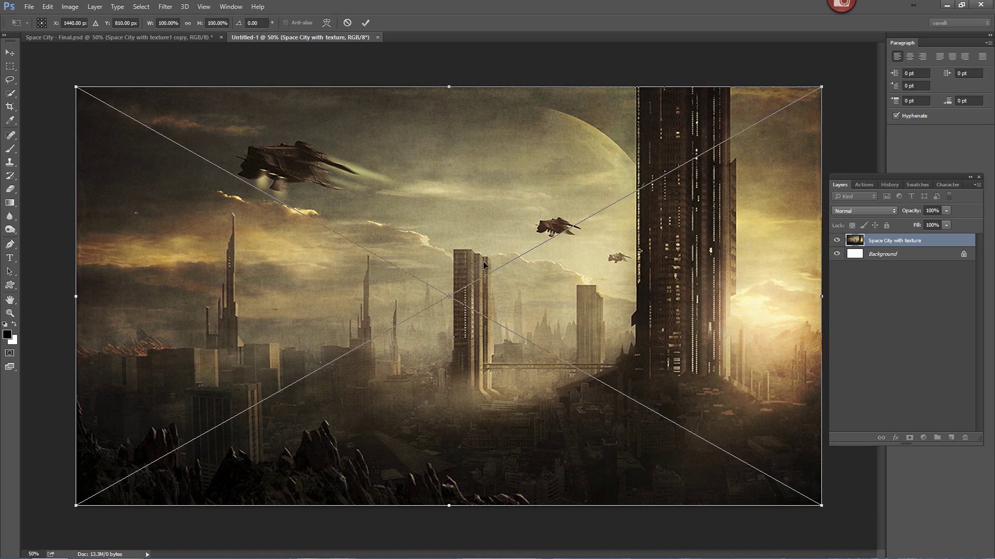
key(Return)
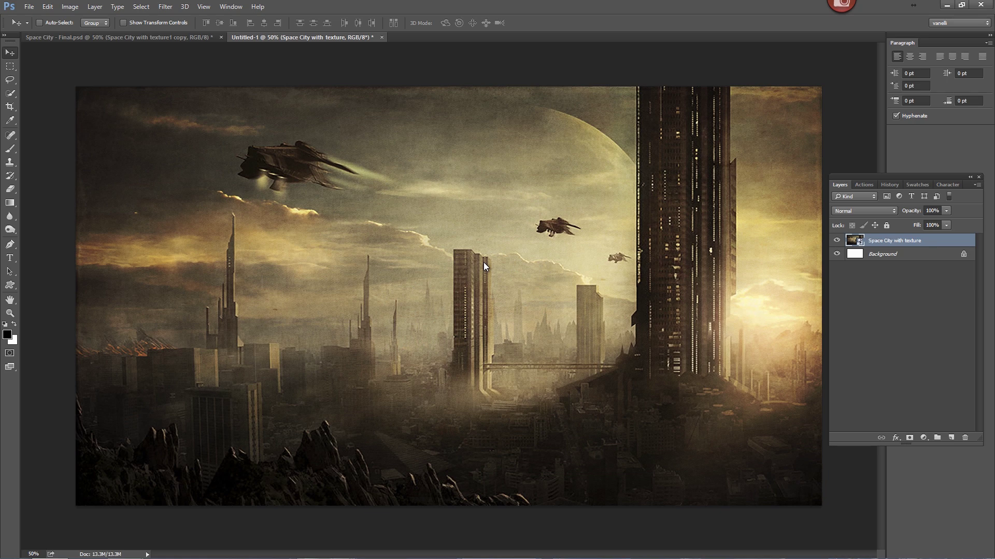
Step: Place the Princess Leia file into Untitled-1 as an embedded layer
click(29, 7)
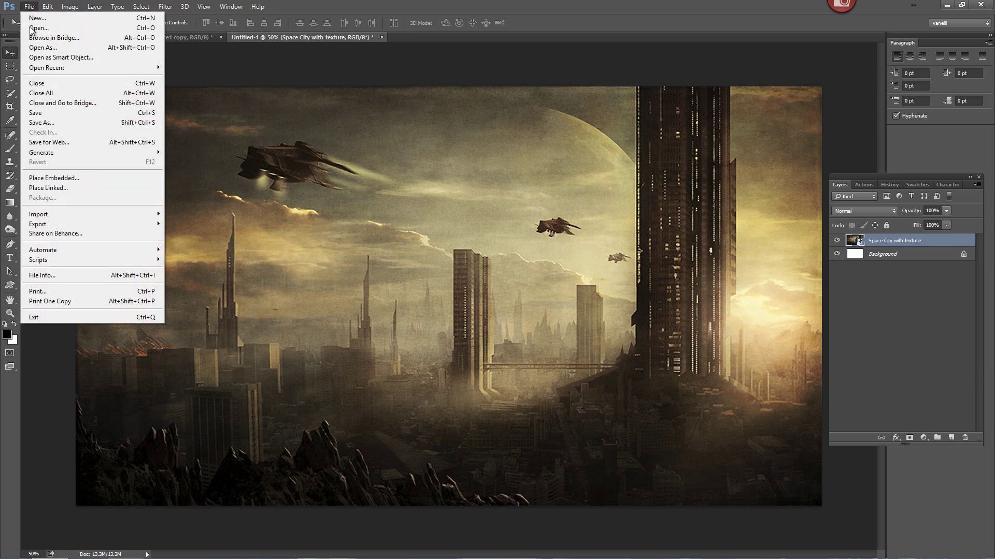
click(90, 178)
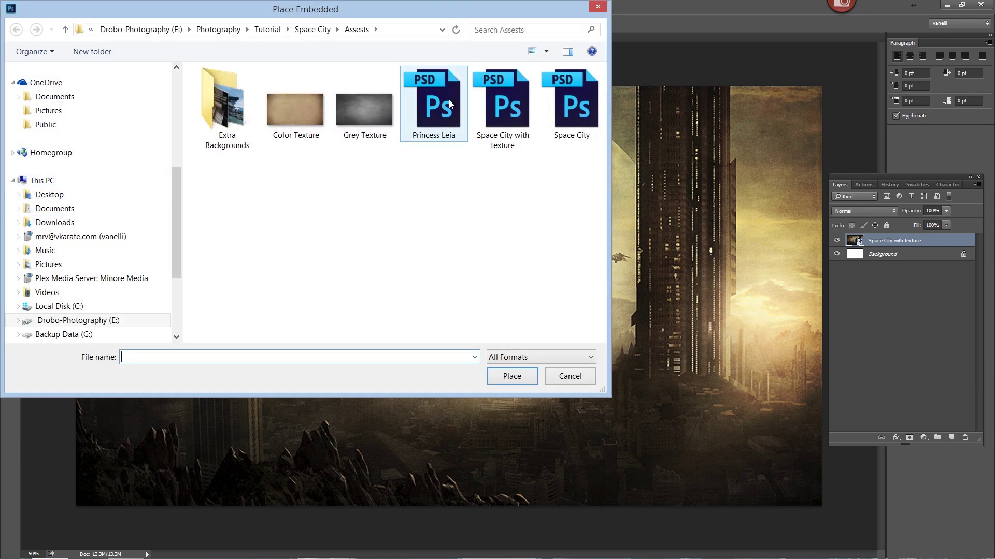
click(433, 105)
click(512, 376)
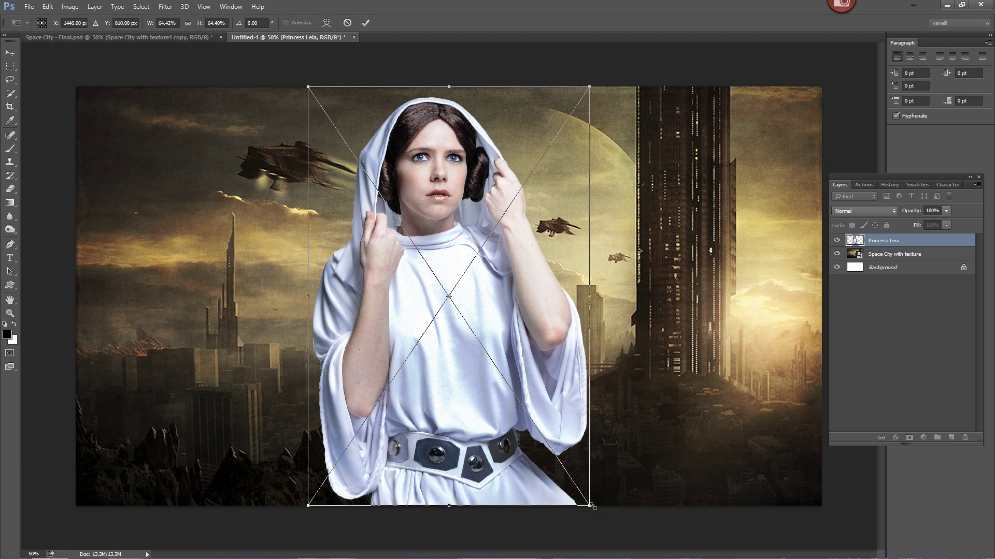
Step: Position Leia with her image top at the canvas top, and commit her size at about 102%
drag(590, 507, 628, 549)
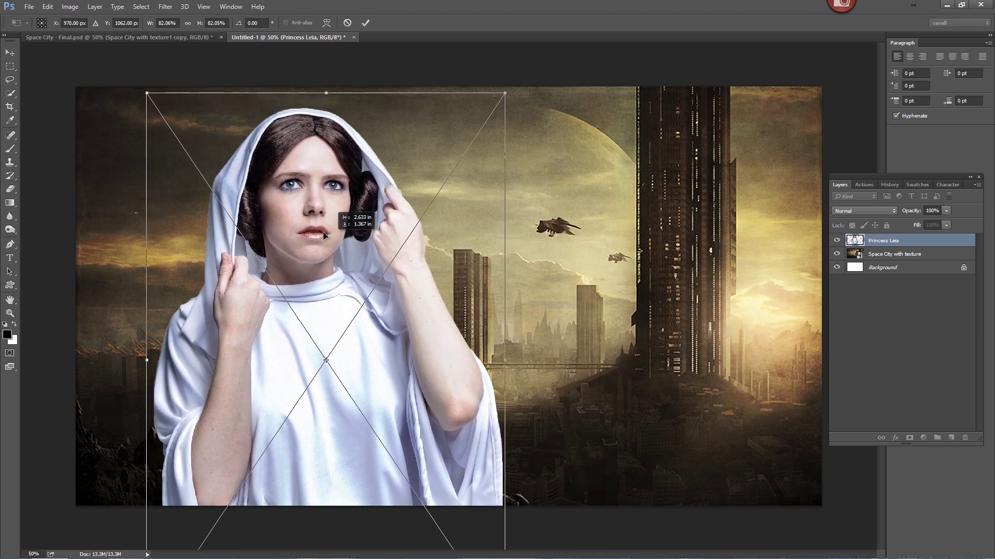
drag(452, 175, 319, 235)
scroll(318, 235, down, 2)
scroll(319, 235, down, 1)
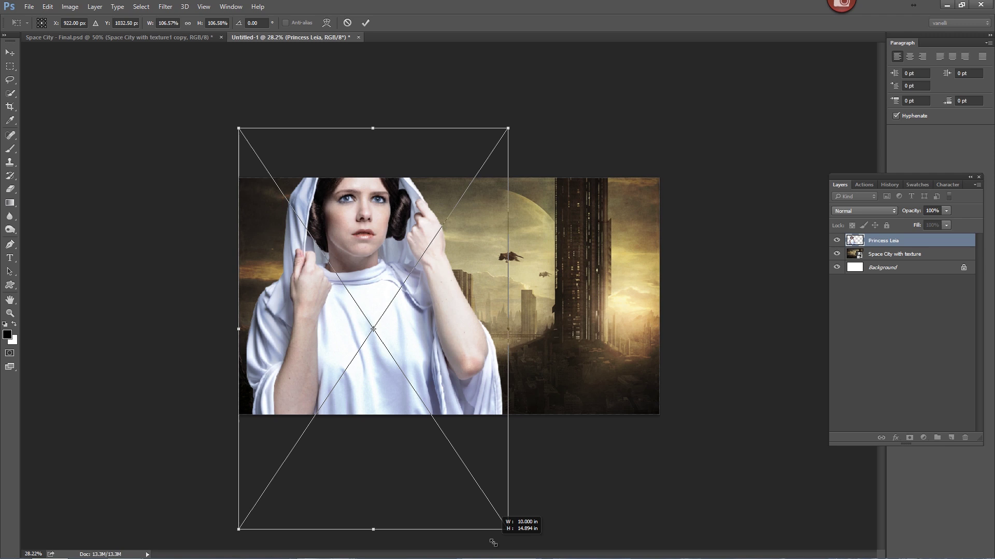
drag(476, 481, 507, 530)
drag(356, 218, 354, 250)
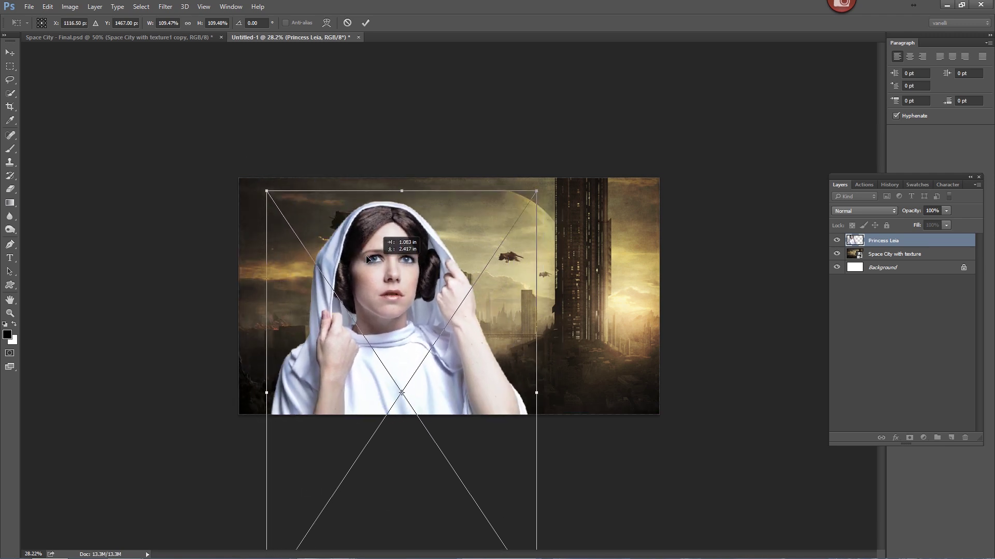
scroll(463, 313, down, 1)
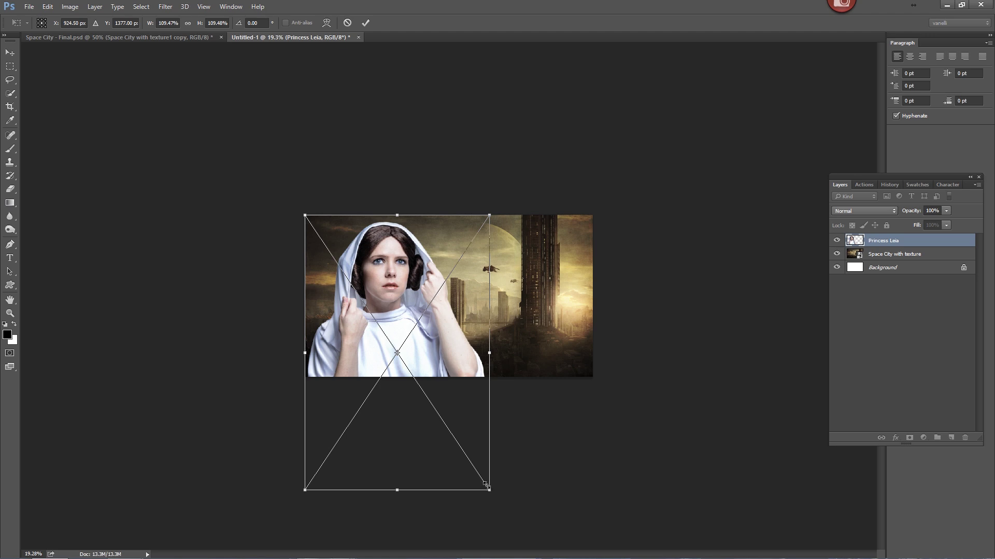
drag(489, 489, 483, 482)
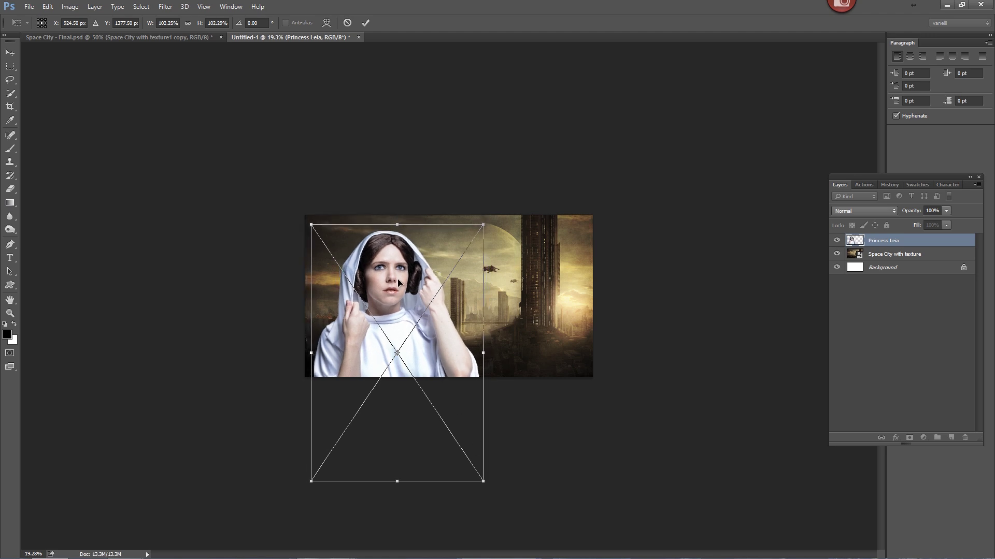
key(Return)
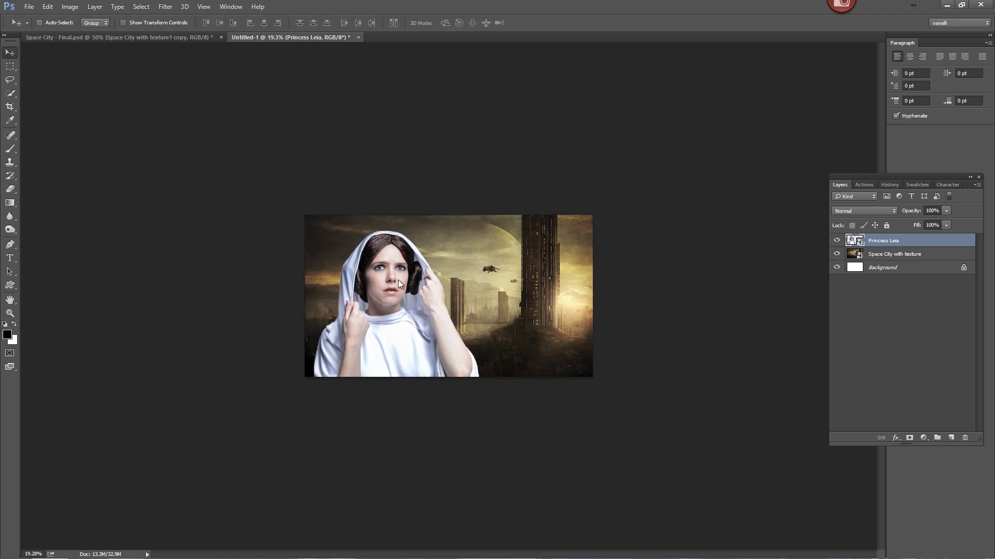
key(w)
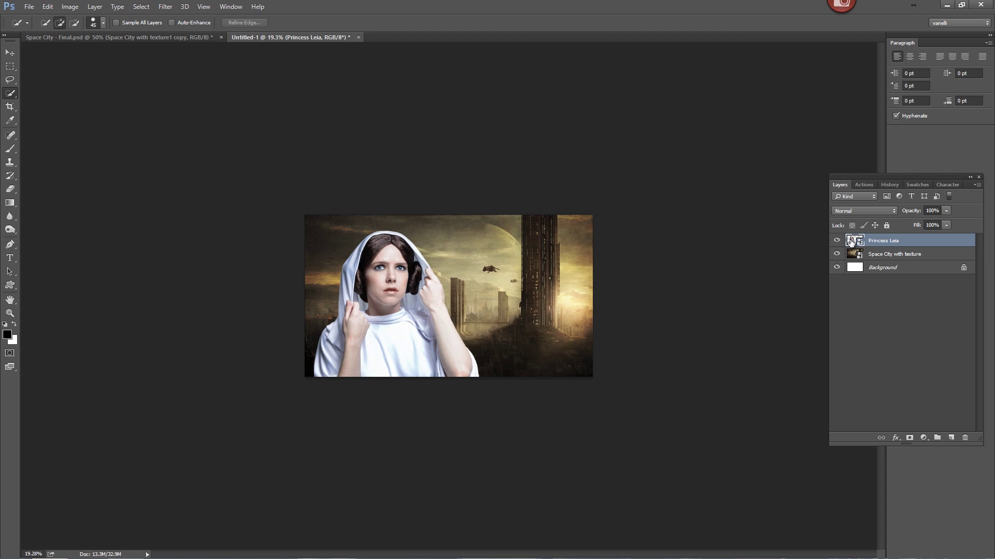
Step: Inside the Princess Leia smart object, hide Layer 0 copy 2 and make Layer 0 active for Quick Selection
double_click(851, 242)
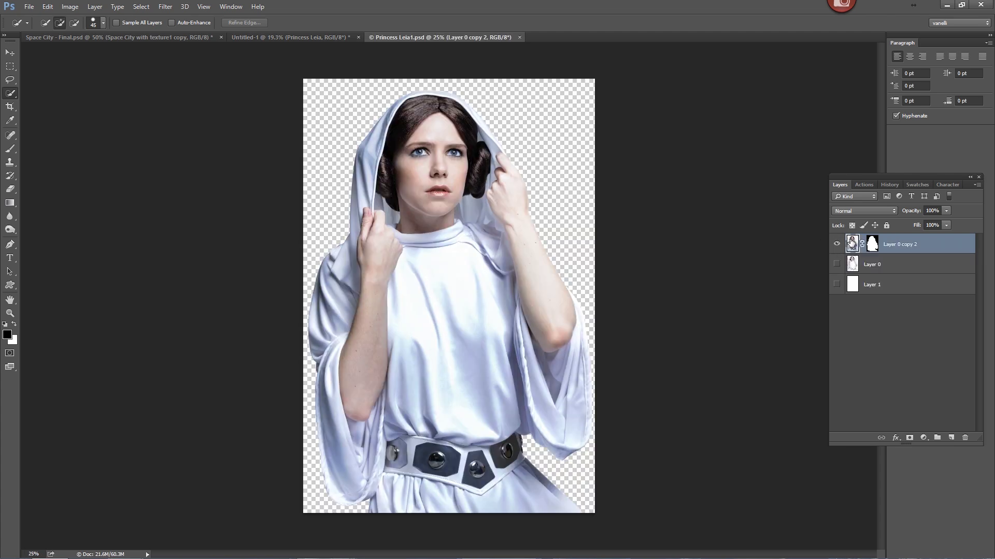
click(836, 264)
click(838, 244)
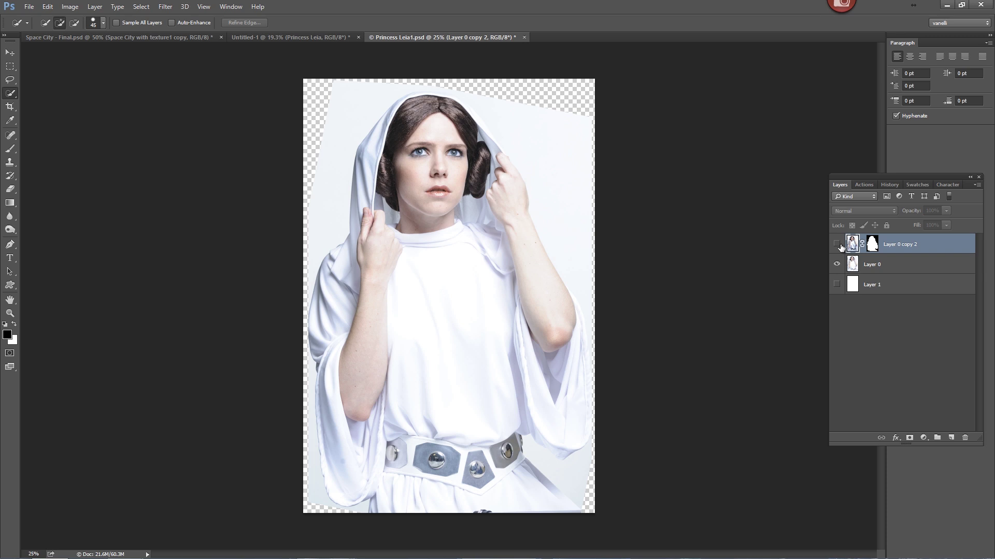
click(855, 269)
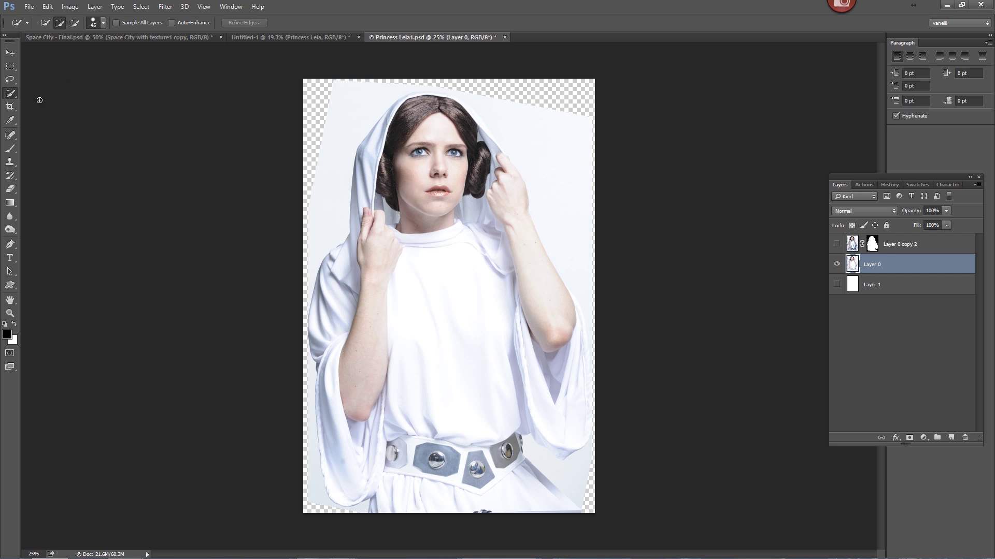
right_click(13, 97)
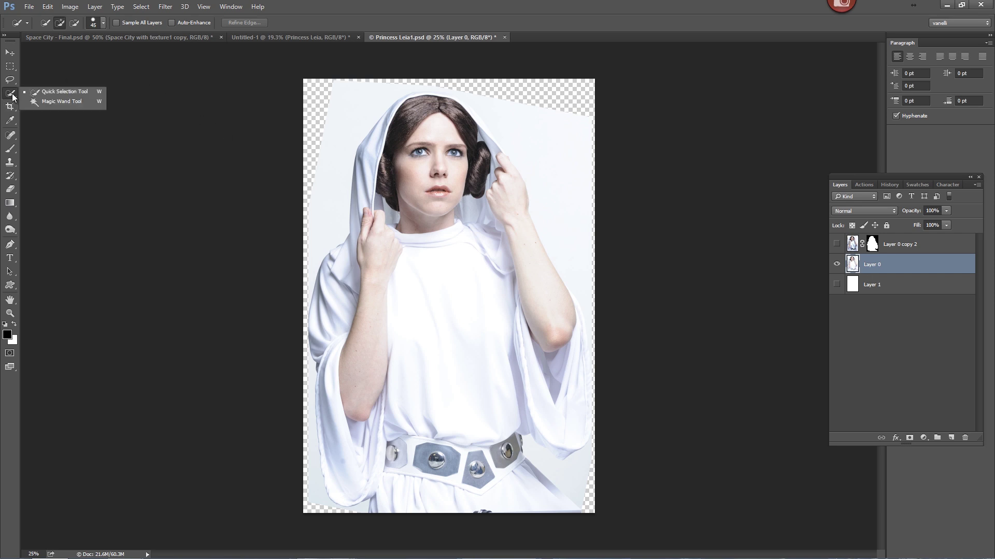
click(40, 92)
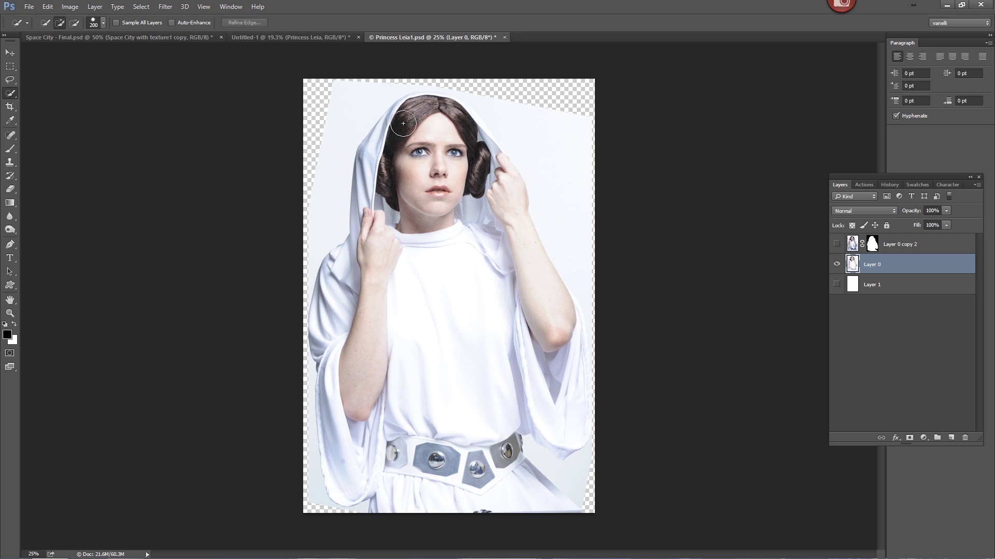
Step: Quick-select Leia's hair, face, hood and arms, subtracting backdrop at the left, top right and lower right
mouse_move(403, 128)
mouse_down()
mouse_move(392, 176)
mouse_move(395, 376)
mouse_up()
mouse_move(451, 163)
mouse_down()
mouse_move(500, 244)
mouse_move(544, 359)
mouse_move(544, 391)
mouse_move(560, 383)
mouse_move(568, 404)
mouse_move(505, 491)
mouse_move(476, 451)
mouse_move(439, 449)
mouse_move(428, 489)
mouse_move(376, 423)
mouse_move(399, 499)
mouse_move(367, 481)
mouse_move(311, 489)
mouse_move(311, 477)
mouse_up()
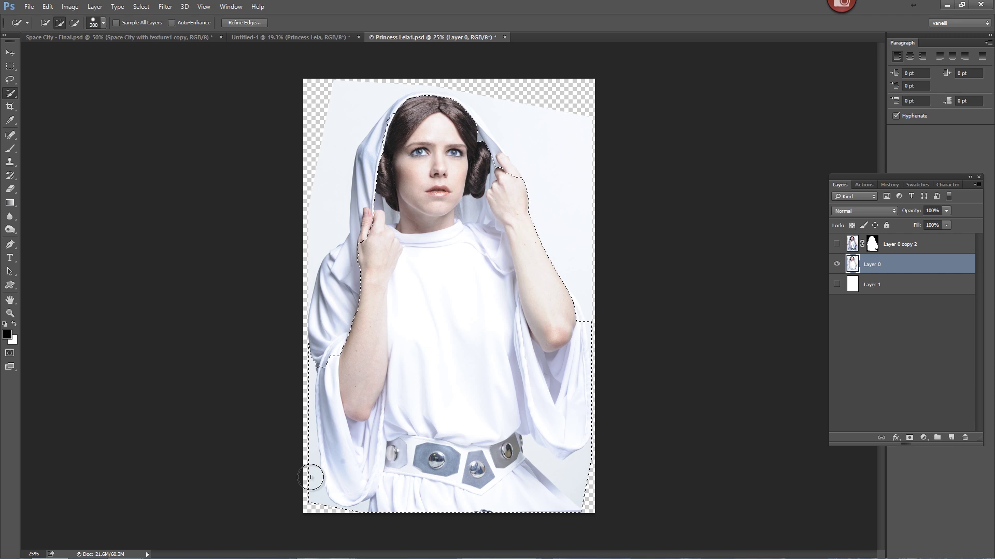
key(alt)
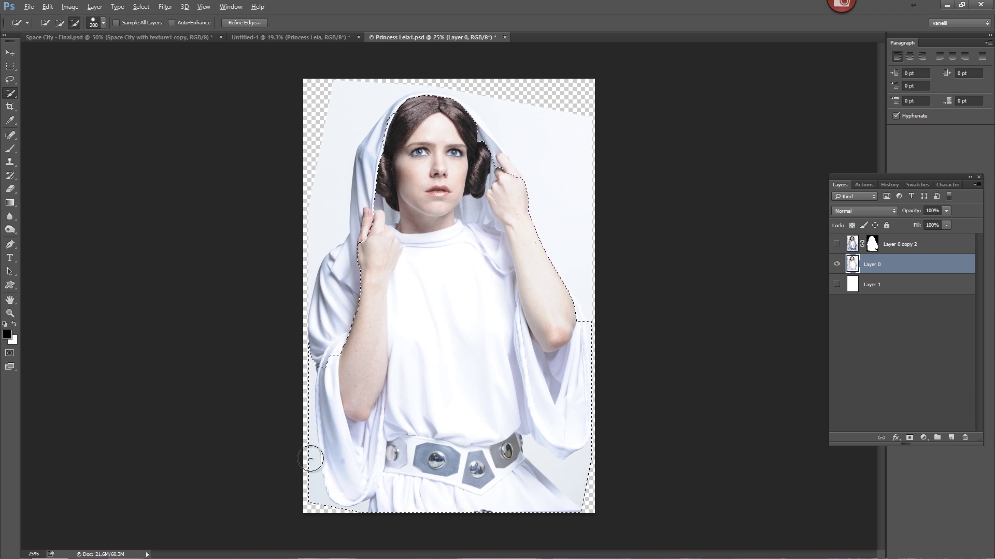
drag(311, 461, 319, 509)
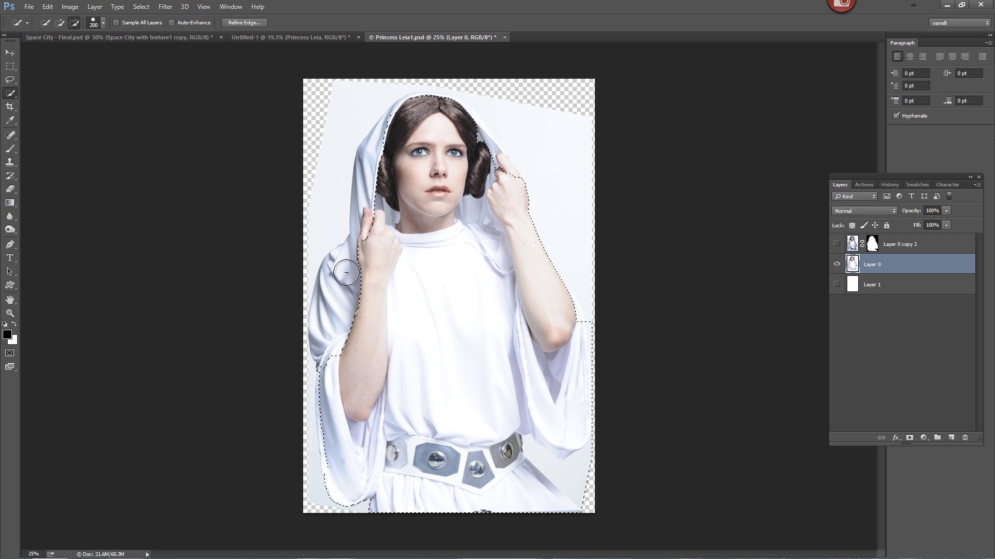
key(alt)
mouse_move(346, 293)
mouse_down()
mouse_move(333, 310)
mouse_move(371, 198)
mouse_up()
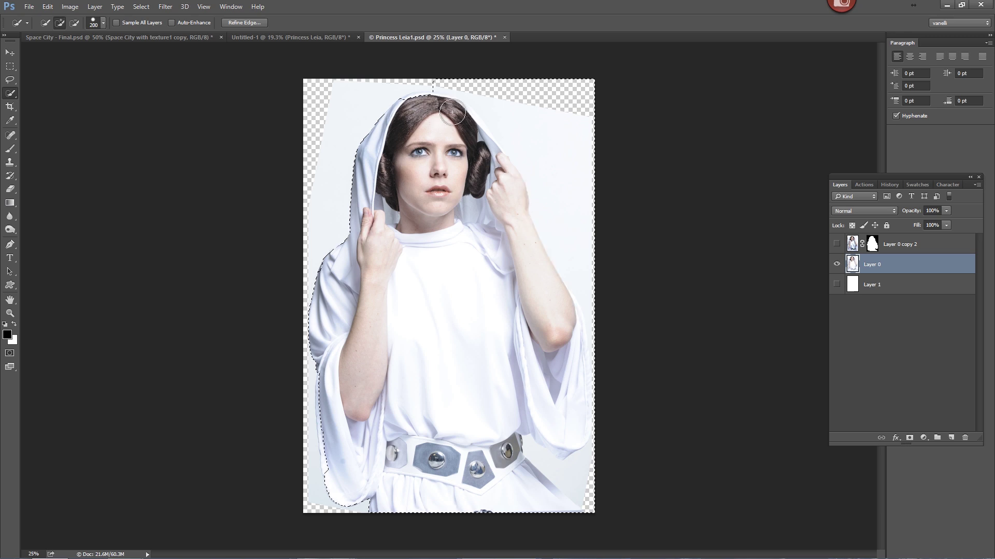
mouse_move(474, 139)
mouse_down()
mouse_move(445, 84)
mouse_move(547, 169)
mouse_up()
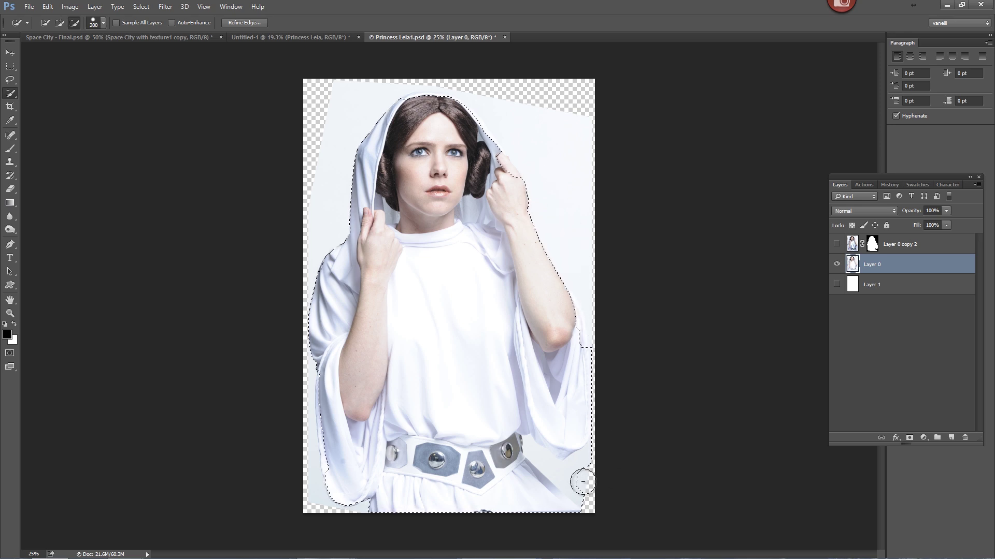
drag(588, 482, 577, 478)
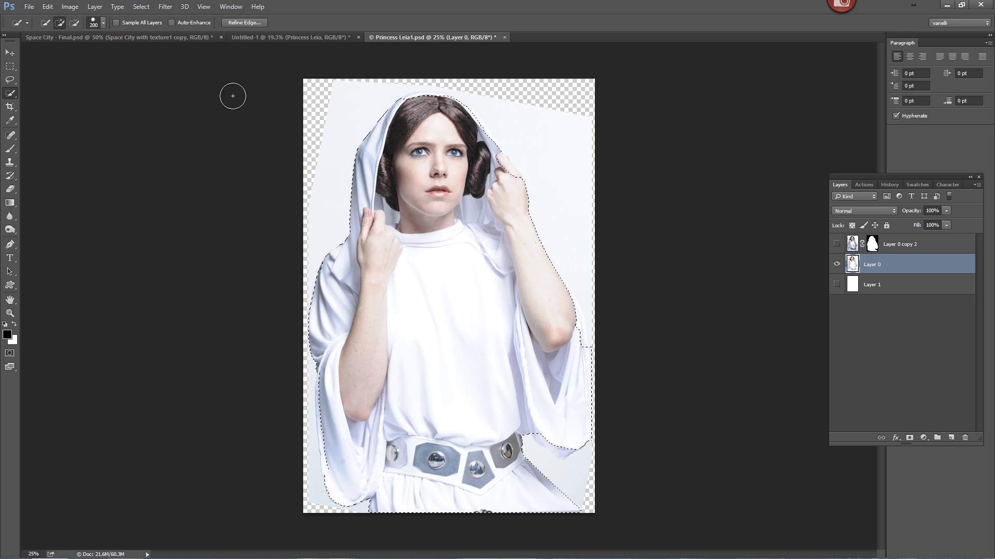
Step: Preview and cancel Refine Edge, then close Princess Leia1.psd by answering its save prompt
click(246, 22)
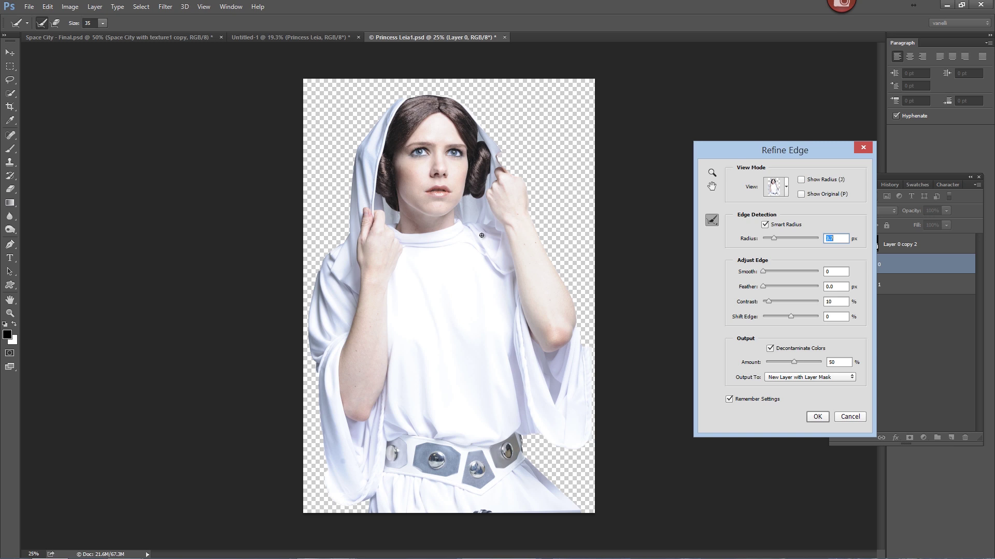
click(842, 416)
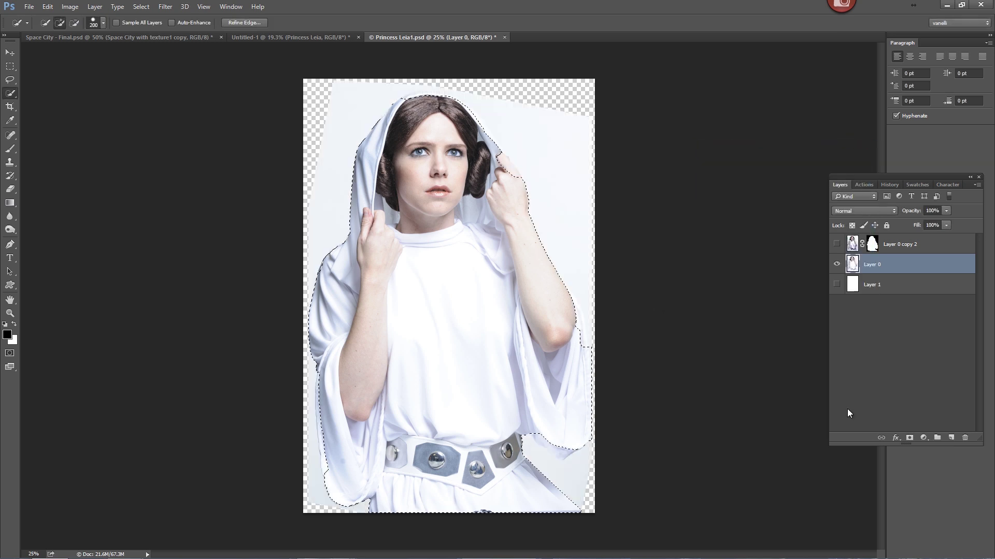
click(503, 37)
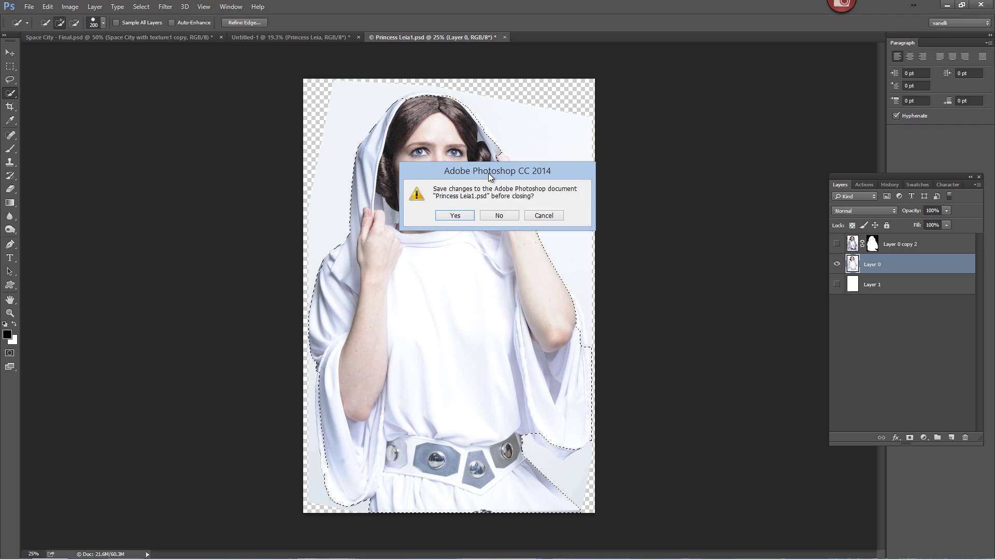
click(494, 215)
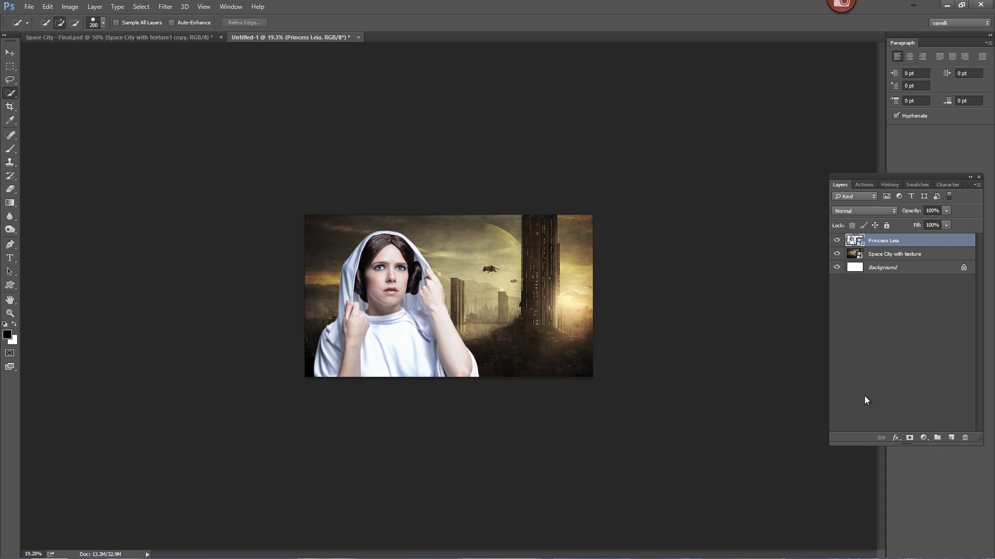
Step: Duplicate Space City with texture, move the copy above Princess Leia, and blend it in Soft Light
click(881, 259)
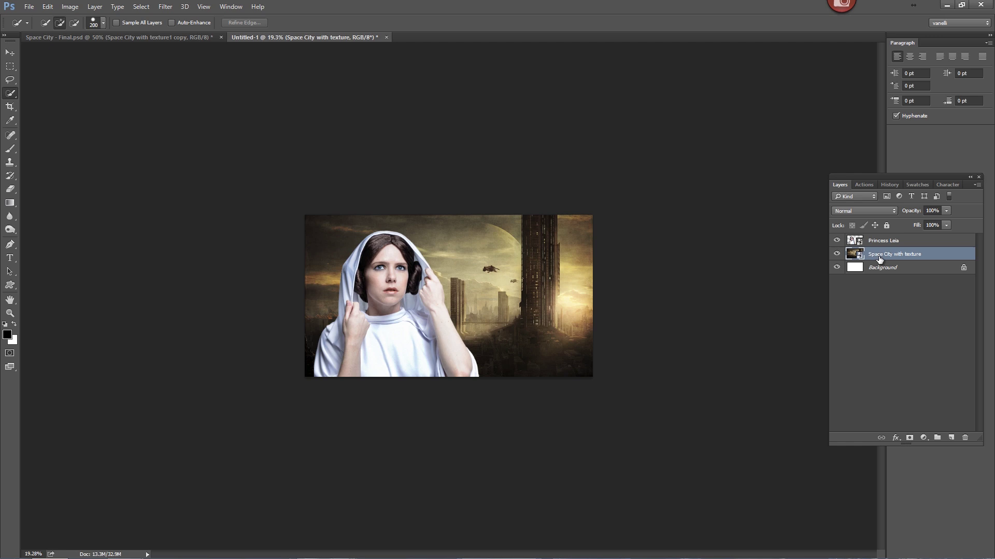
key(ctrl+j)
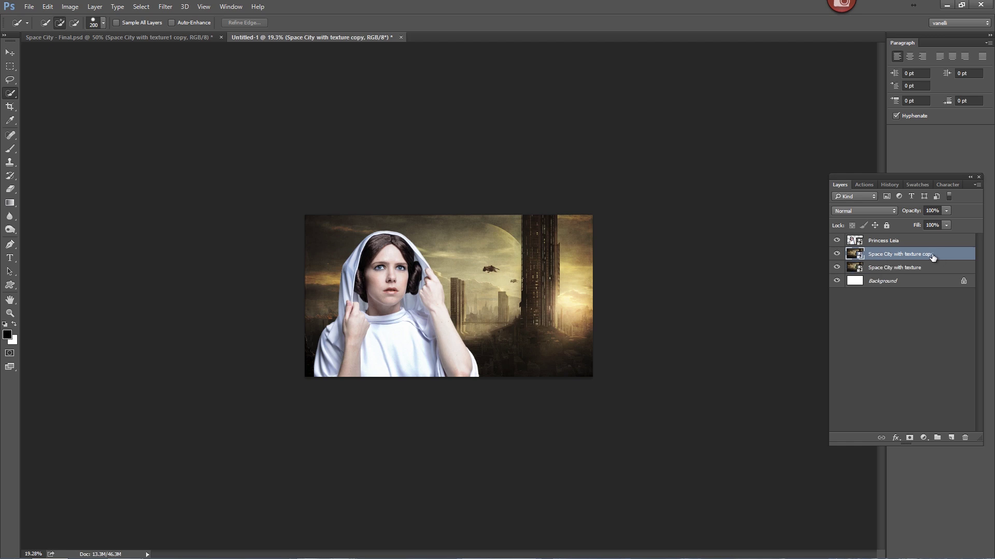
drag(931, 257, 926, 240)
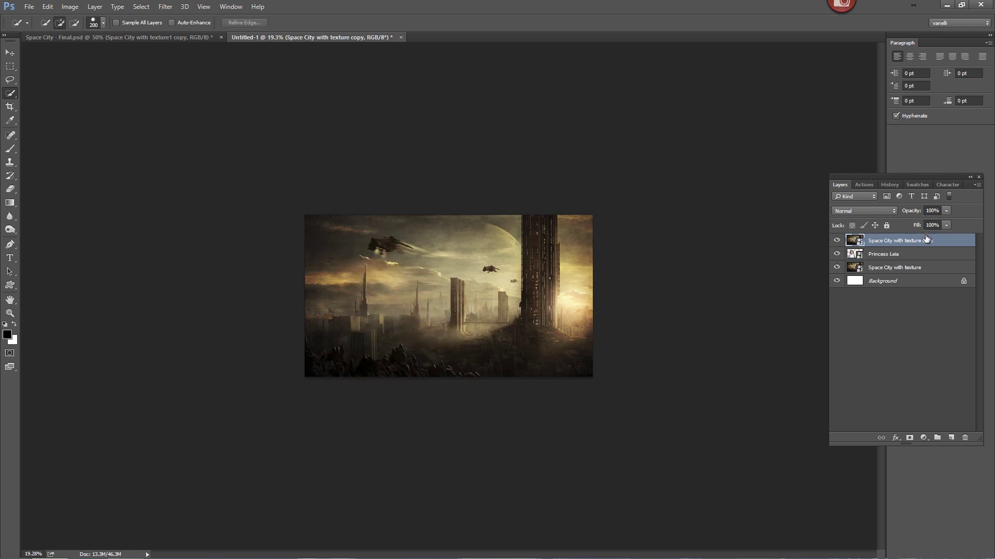
click(879, 208)
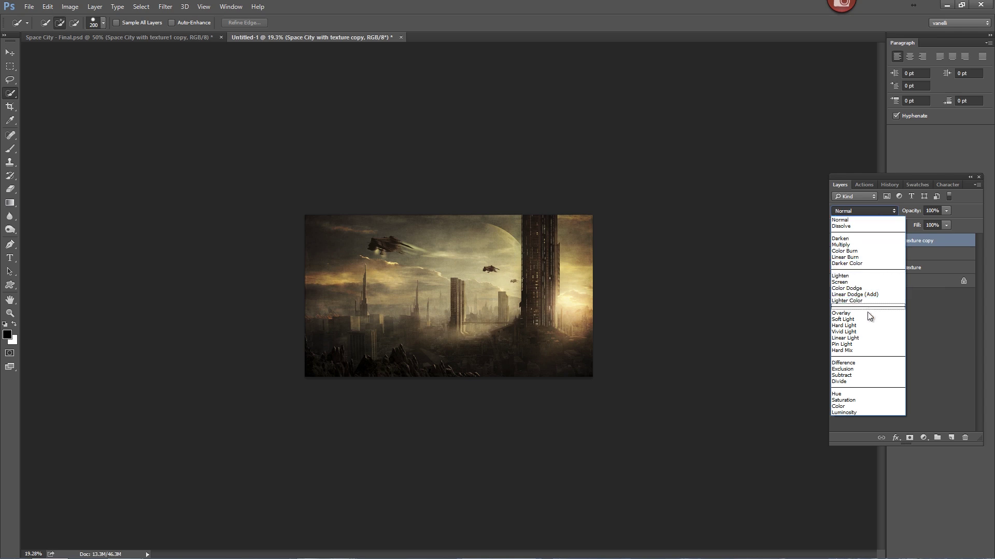
key(Escape)
key(shift+alt+f)
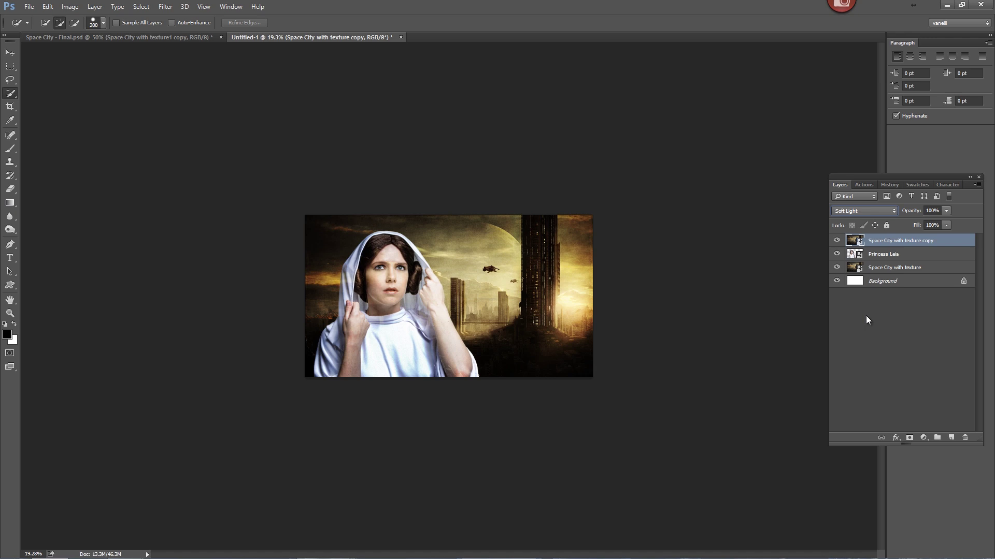
Step: Apply the Average blur filter to the Soft Light Space City copy
click(167, 6)
mouse_move(169, 125)
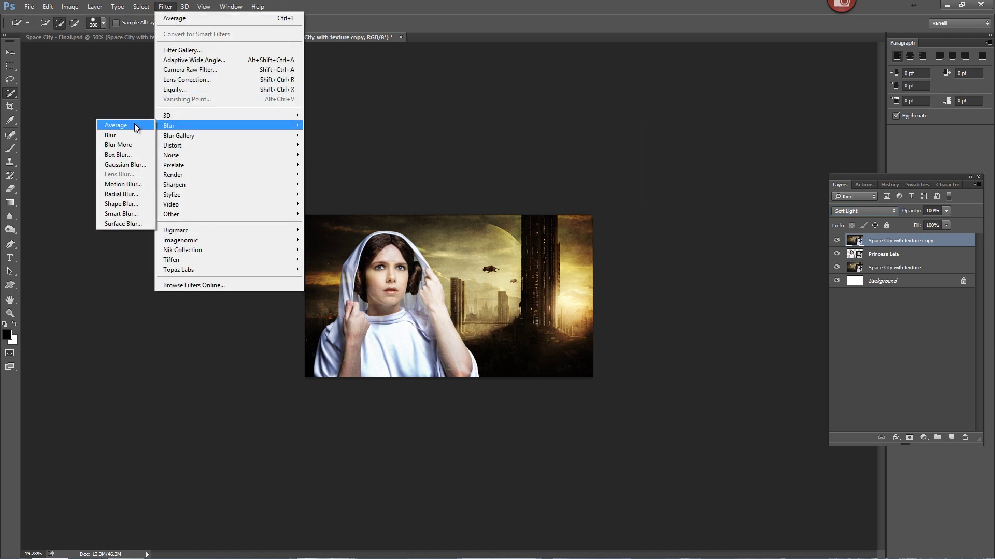
click(134, 126)
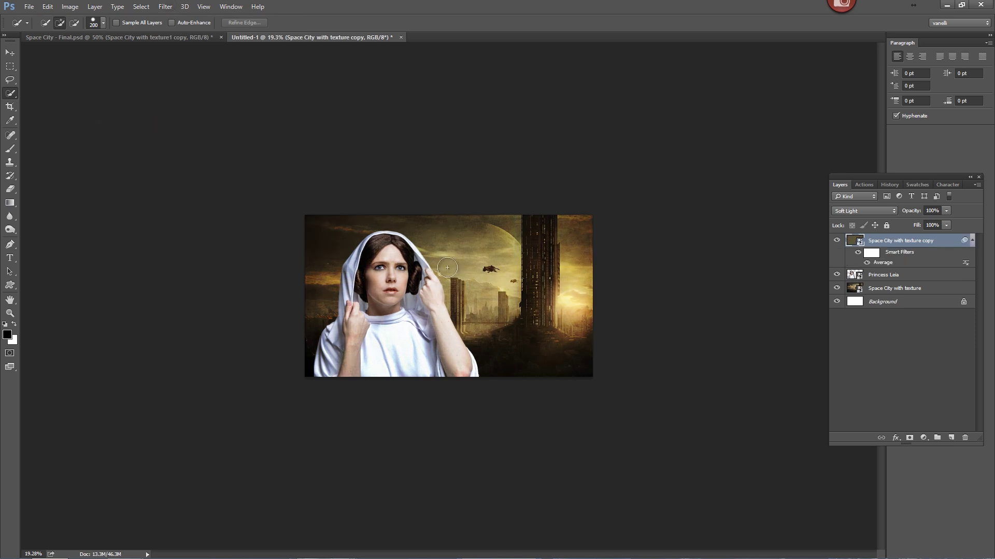
scroll(443, 267, up, 5)
scroll(443, 267, up, 2)
scroll(442, 268, up, 2)
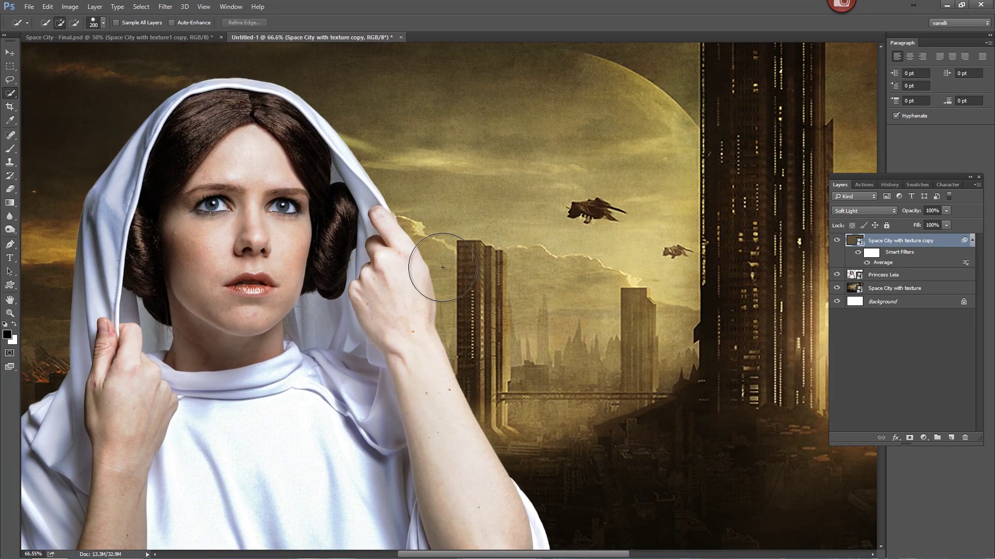